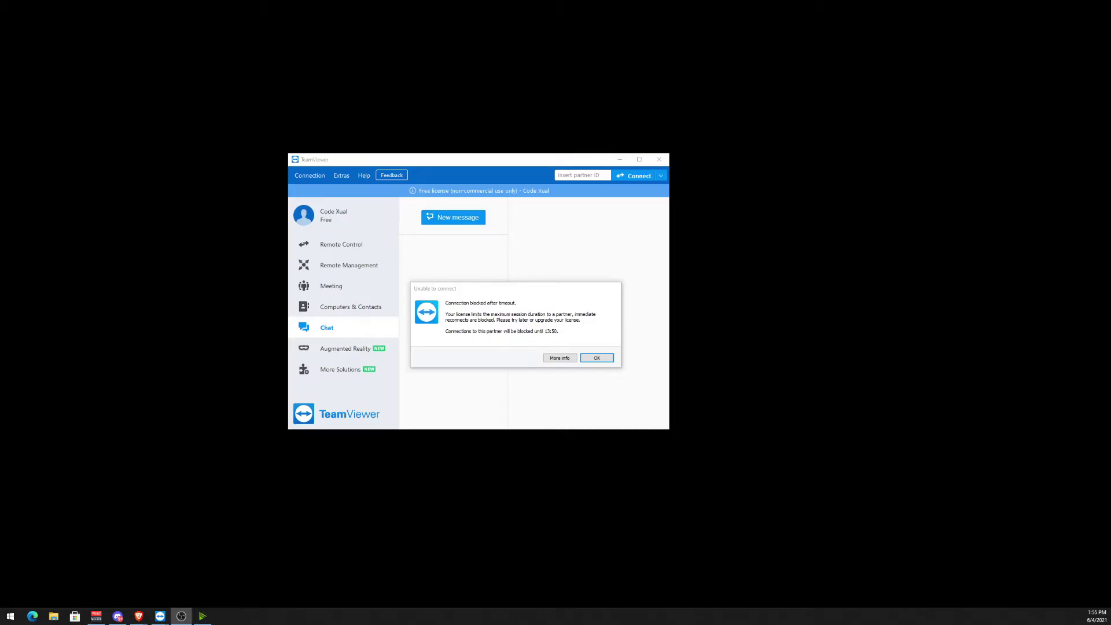
Move the connection-blocked warning dialog out of the way
mouse_move(521, 292)
left_mouse_down()
mouse_move(526, 273)
mouse_move(600, 258)
mouse_move(529, 272)
left_mouse_up()
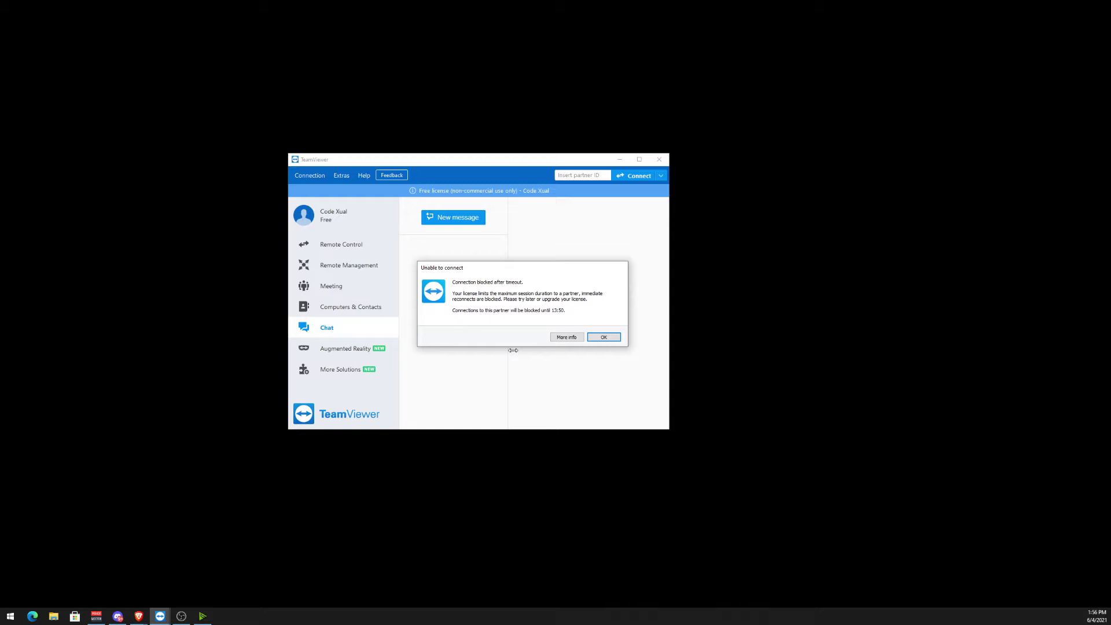
left_click_drag(481, 265, 465, 289)
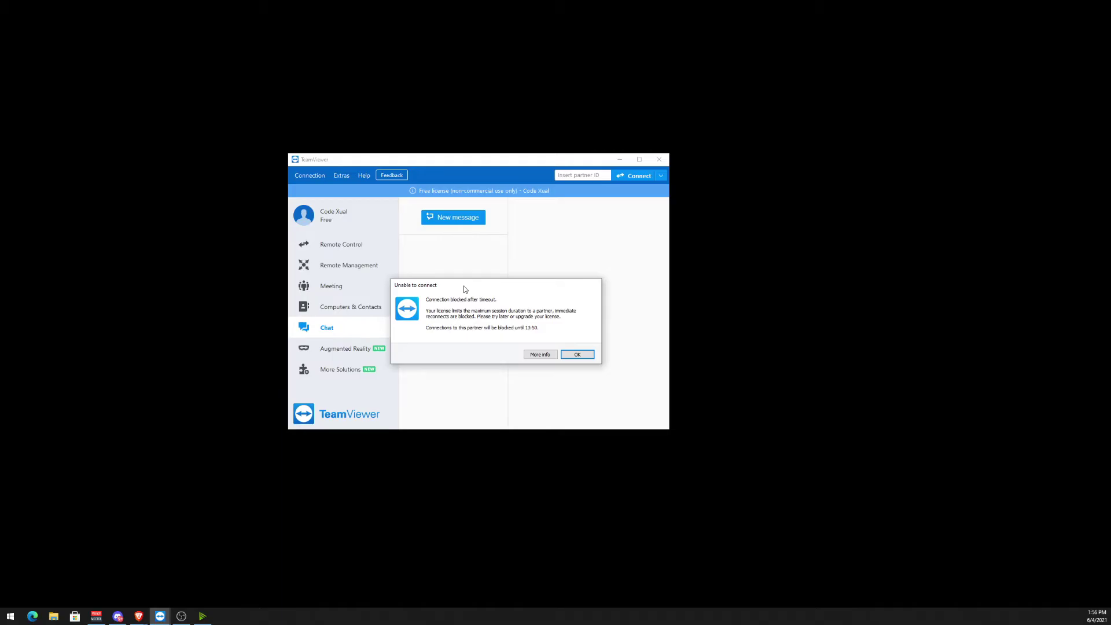
left_click_drag(478, 289, 478, 267)
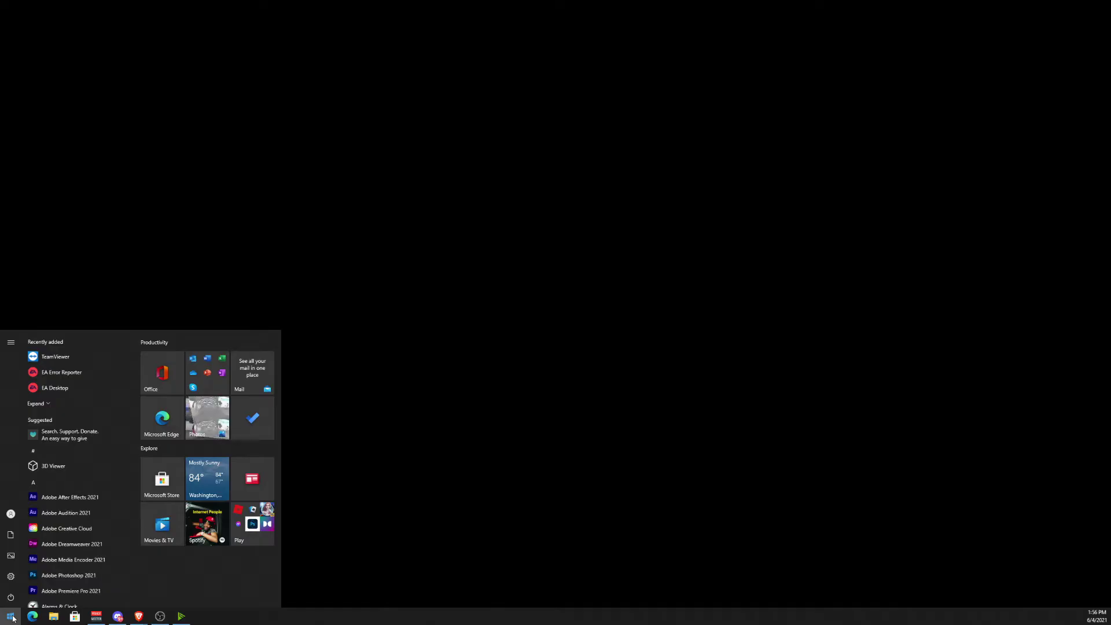
Open Control Panel's installed programs list and start uninstalling TeamViewer
type("control")
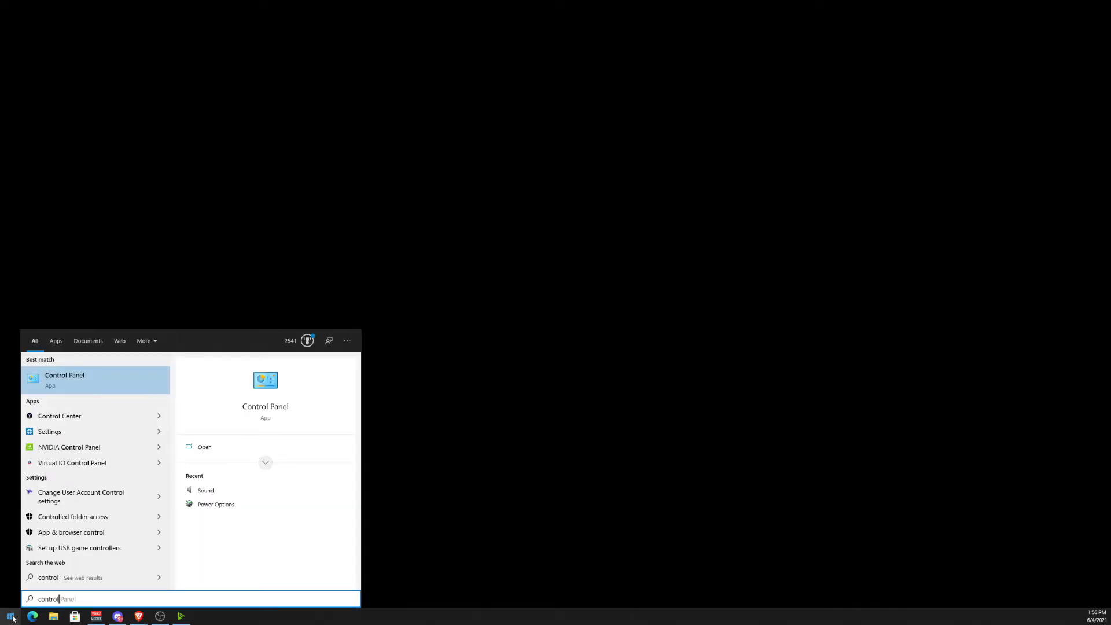
key("Return")
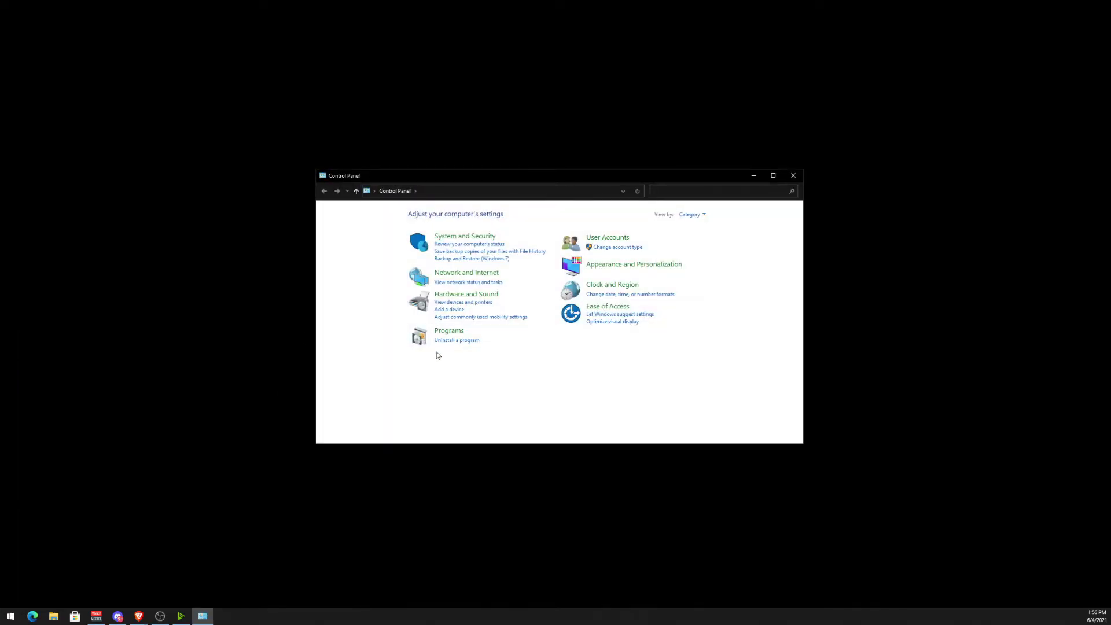
left_click(444, 342)
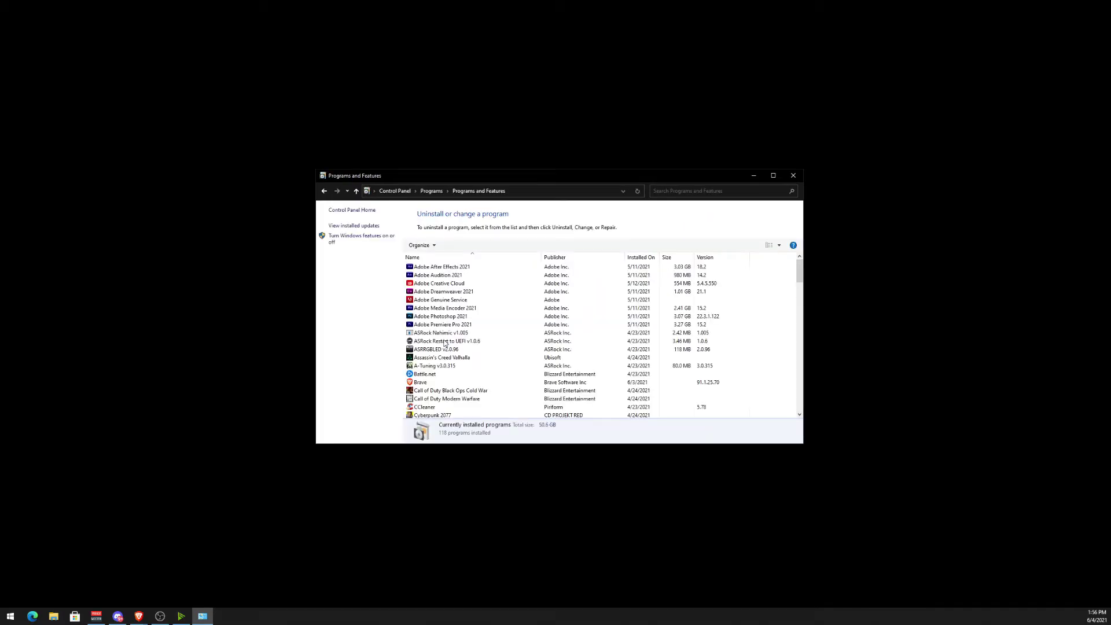
scroll(487, 329, "down", 5)
scroll(487, 329, "down", 15)
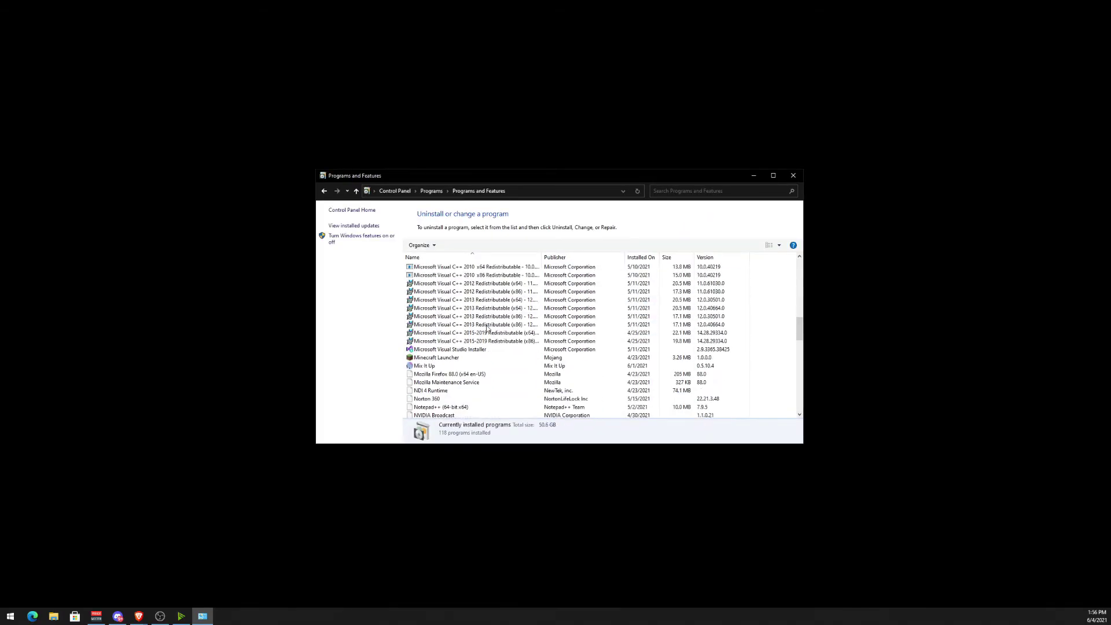
left_click(421, 400)
left_click(428, 391)
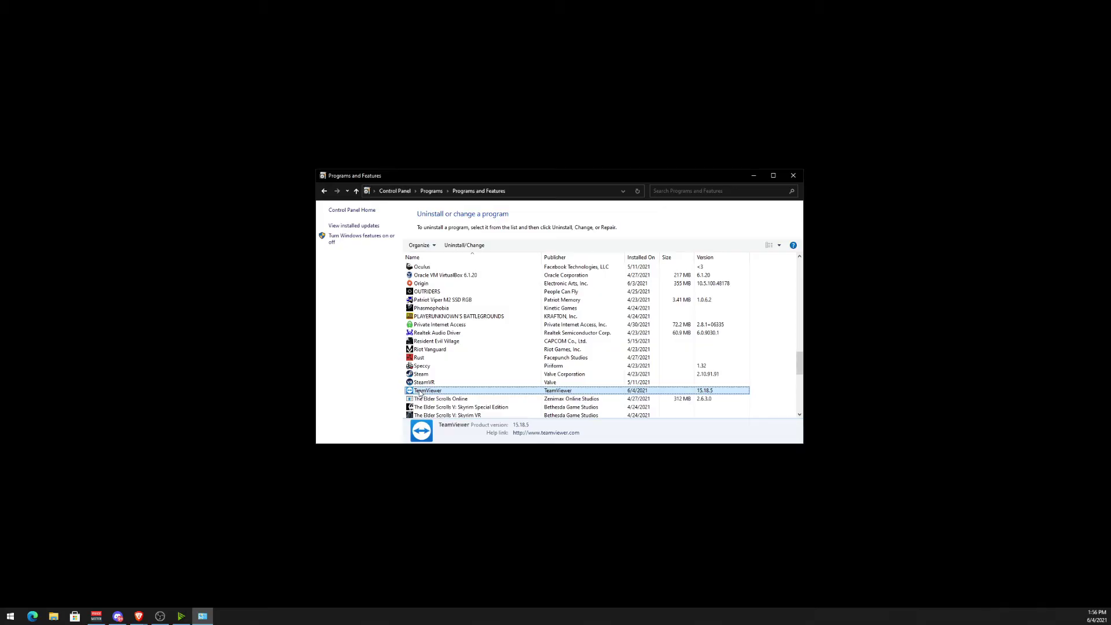
left_click(453, 245)
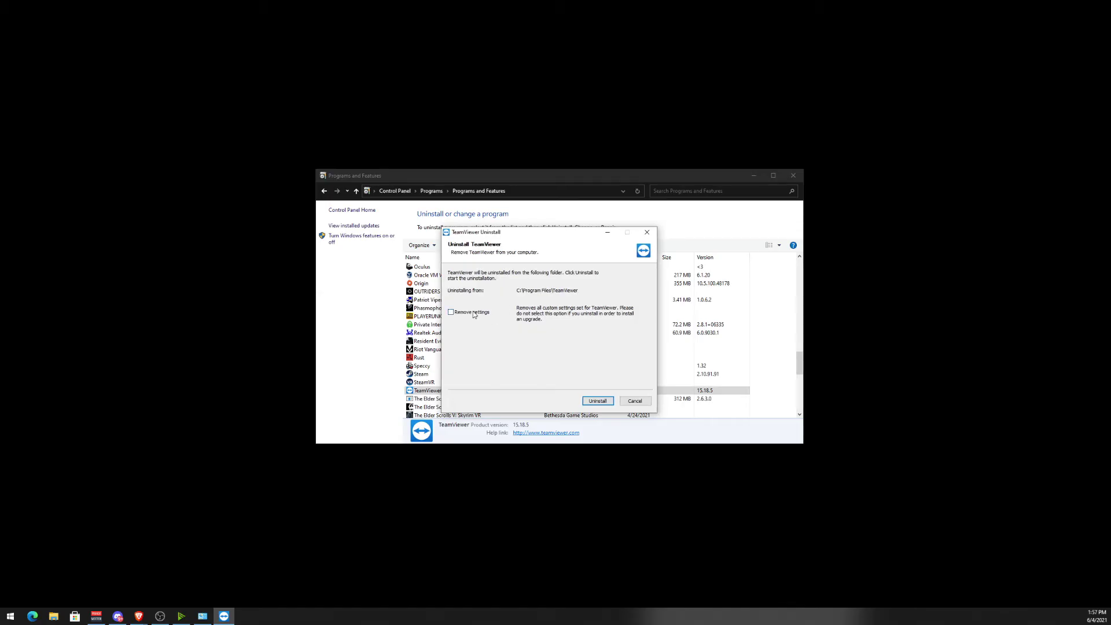
Uninstall TeamViewer 15.18.5 with its settings removed, then finish the wizard
left_click(474, 313)
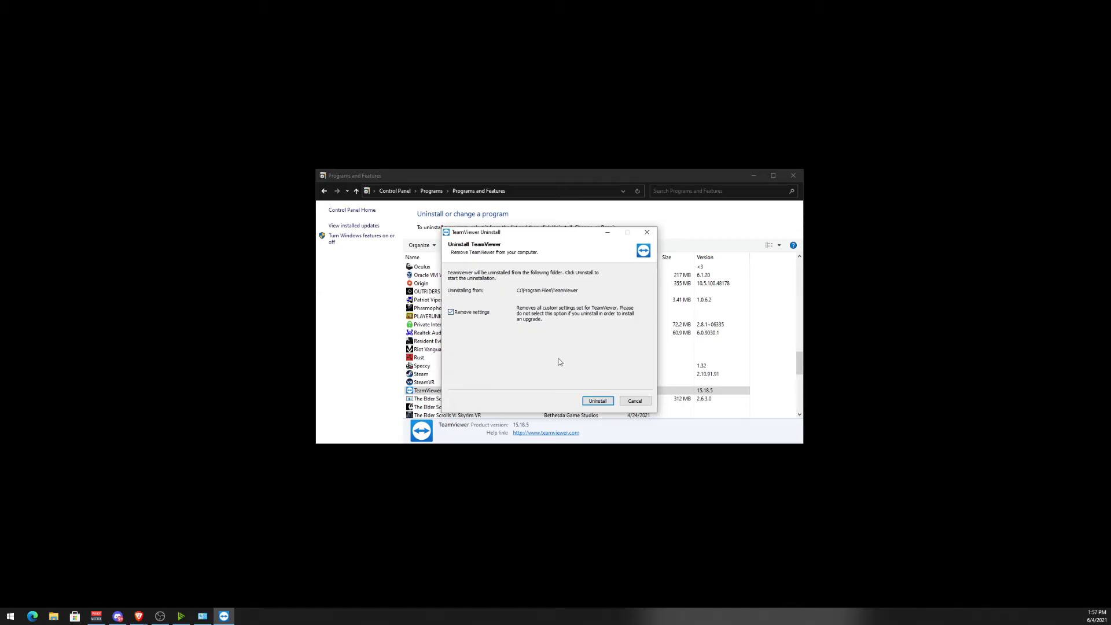
left_click(593, 403)
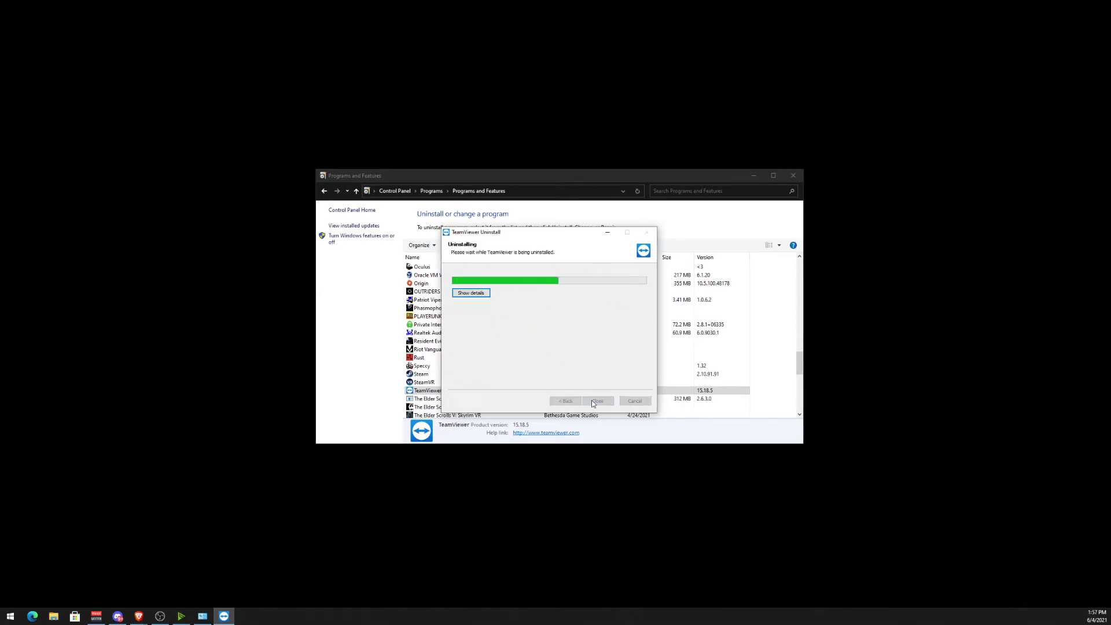
left_click(597, 402)
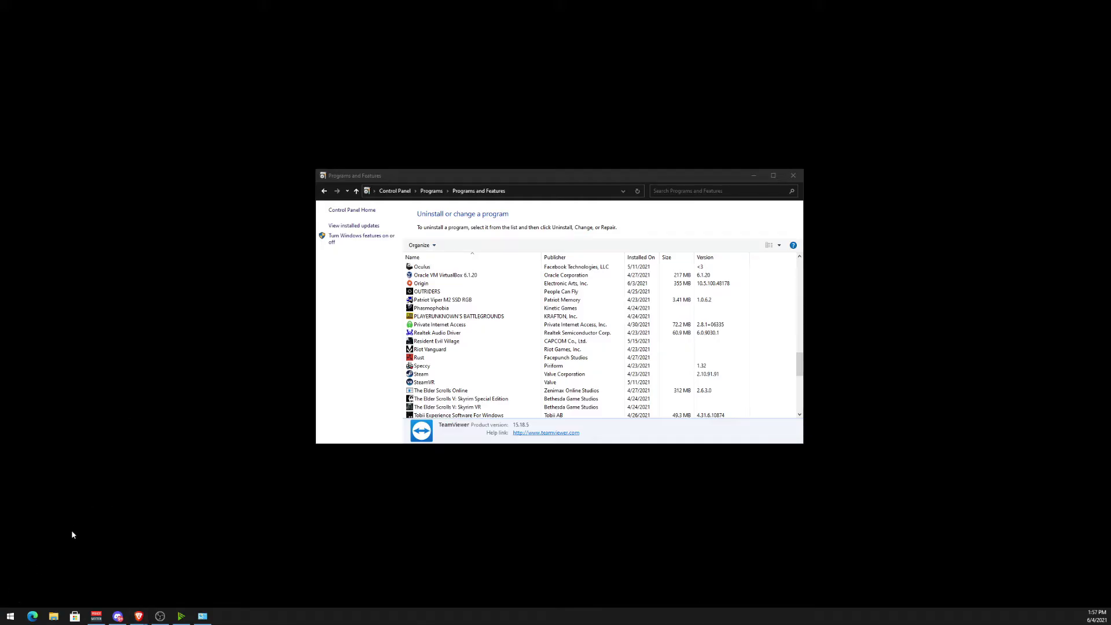
Launch Run from Start and enter %appdata% to open the Roaming folder
left_click(10, 614)
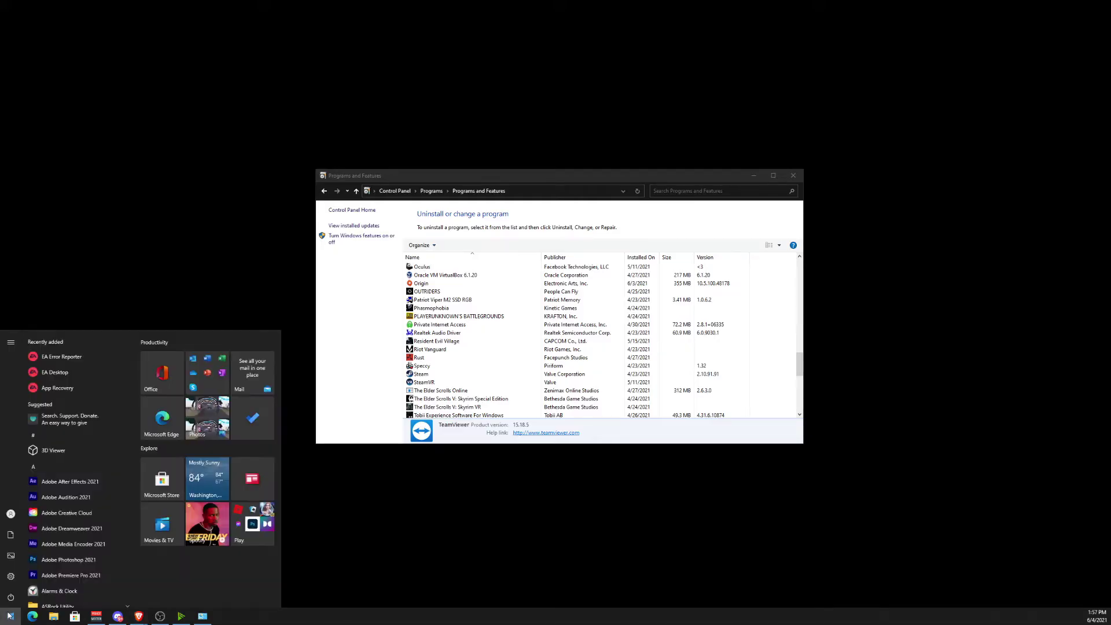
type("eun")
key("Return")
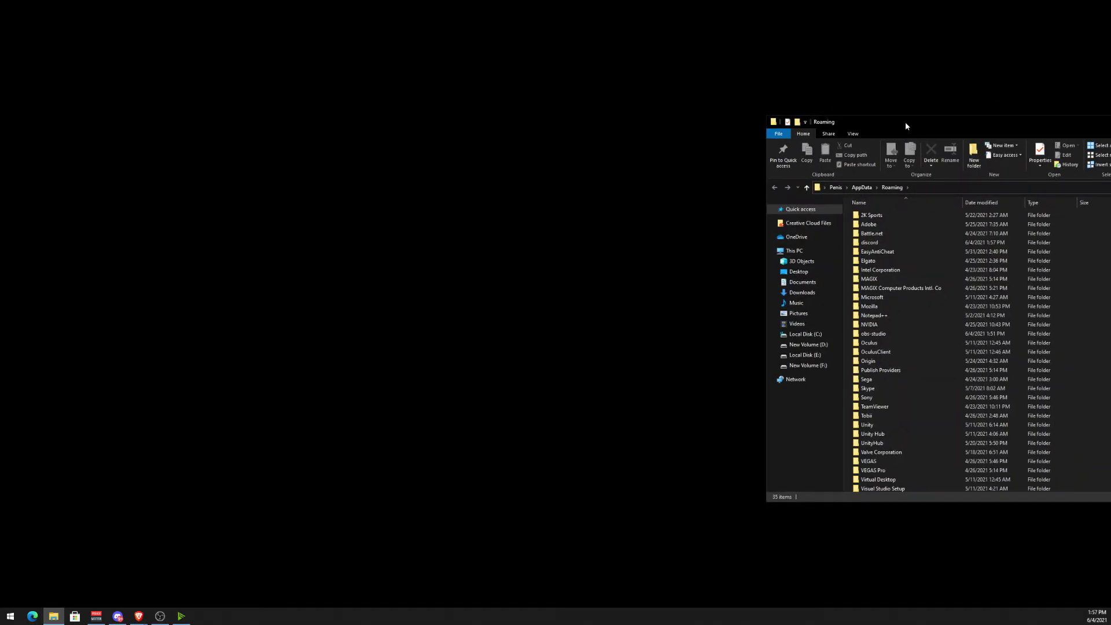
Delete the leftover TeamViewer folder from AppData\Roaming
left_click_drag(905, 122, 321, 90)
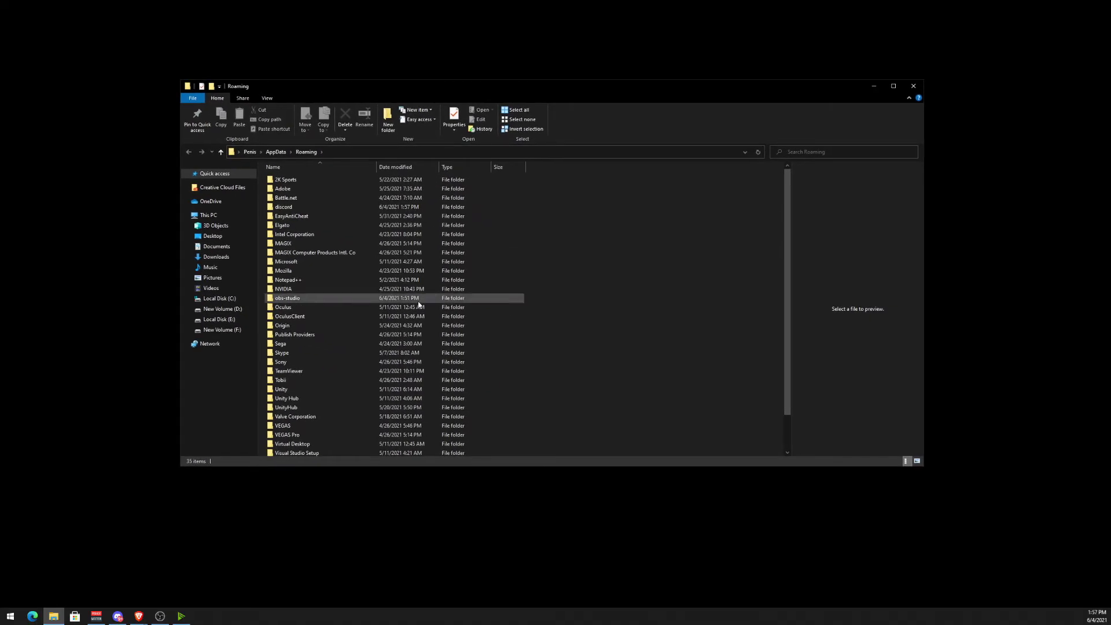
left_click(298, 371)
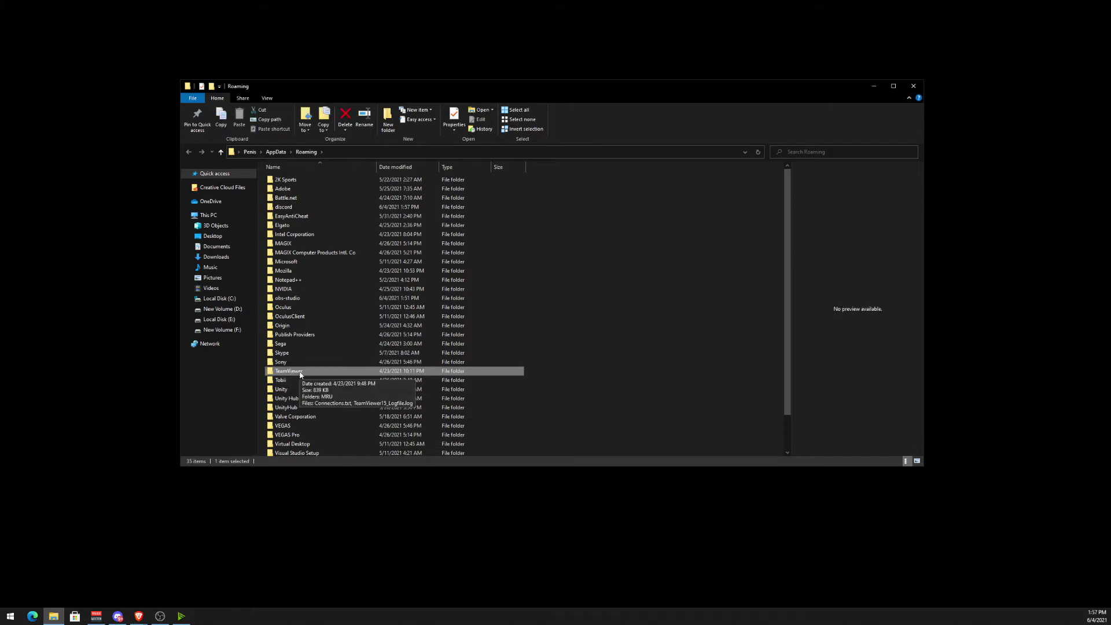
key("Delete")
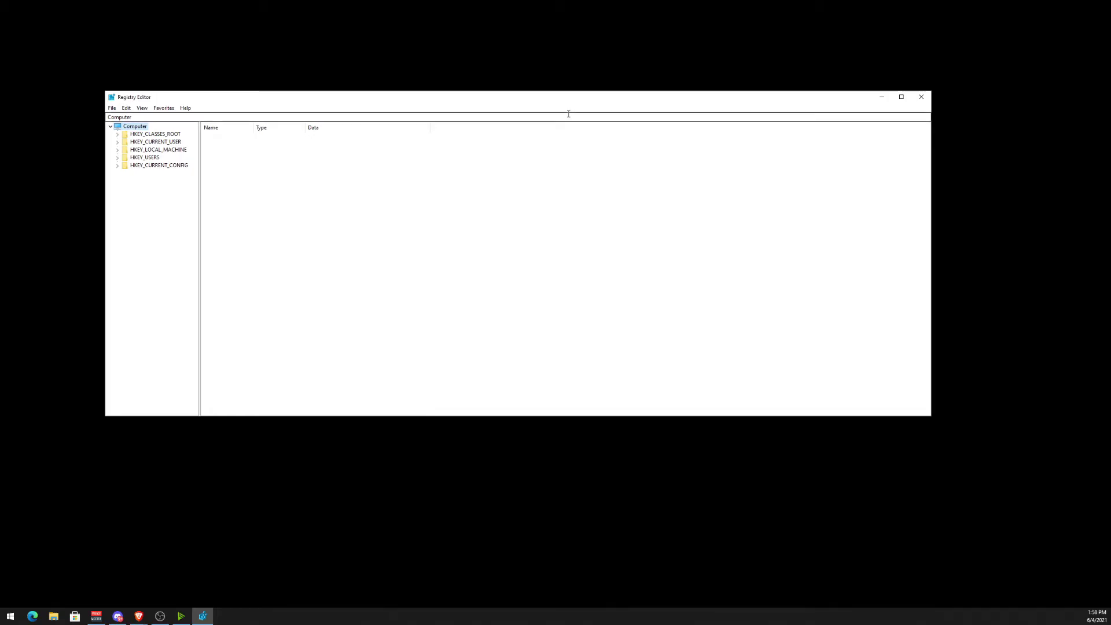
Check HKEY_CURRENT_USER\SOFTWARE for a TeamViewer key, then collapse HKEY_CURRENT_USER
left_click(144, 143)
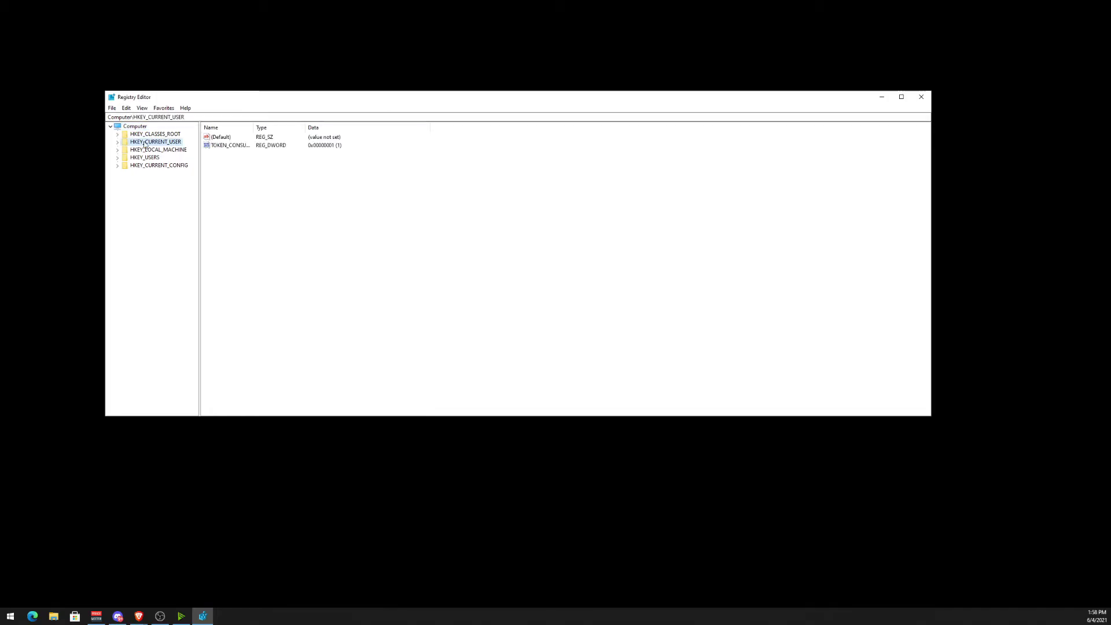
left_click(118, 144)
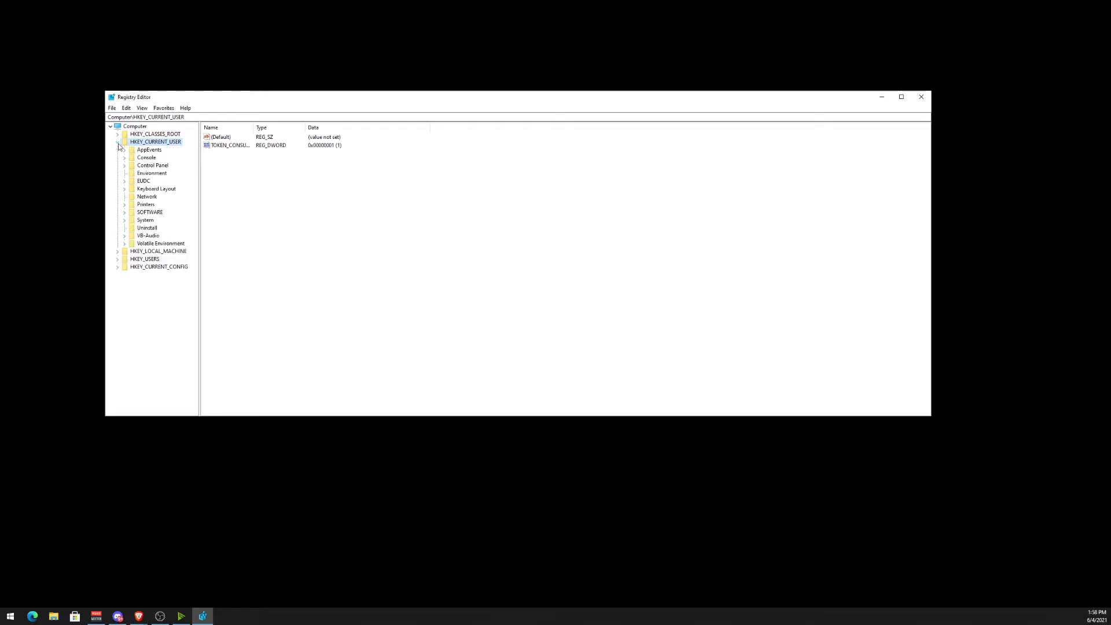
left_click(142, 213)
left_click(124, 213)
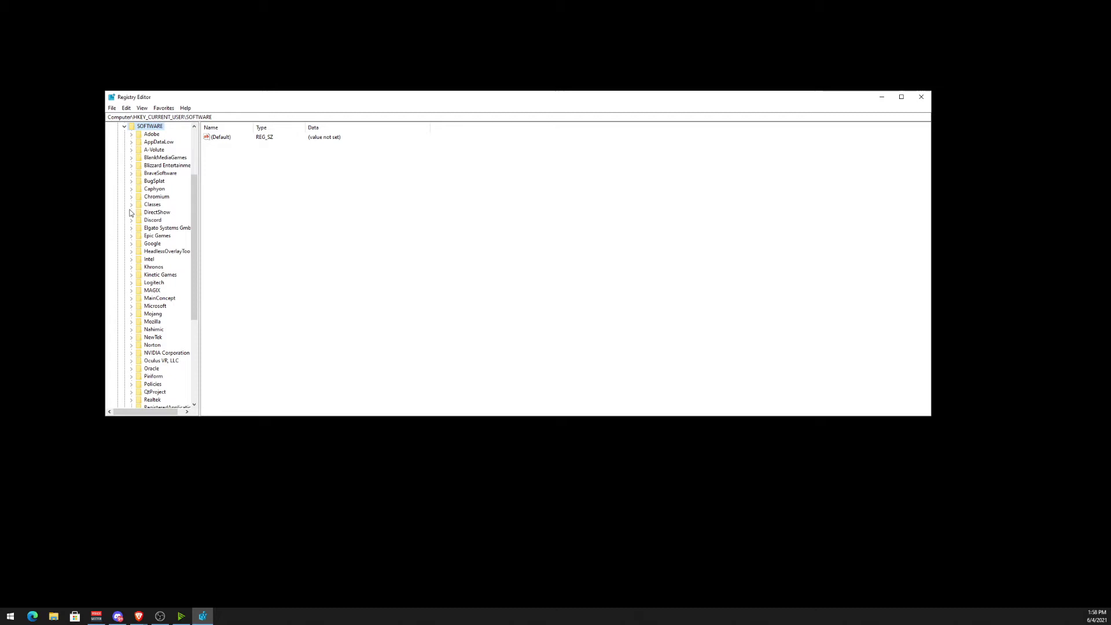
scroll(174, 252, "down", 4)
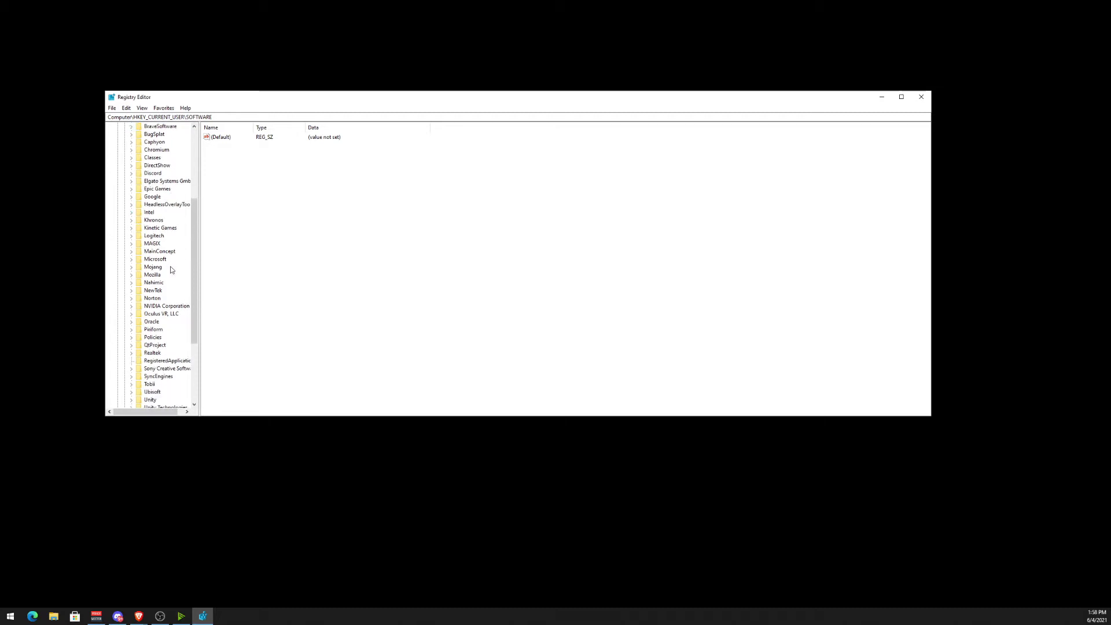
scroll(157, 347, "down", 1)
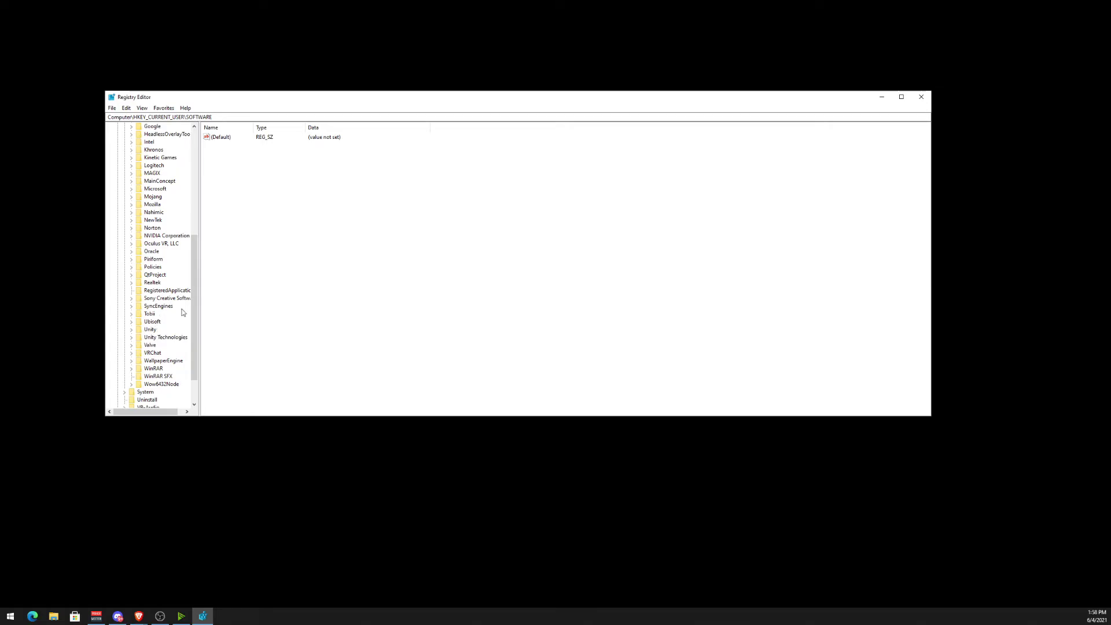
left_click_drag(199, 319, 251, 319)
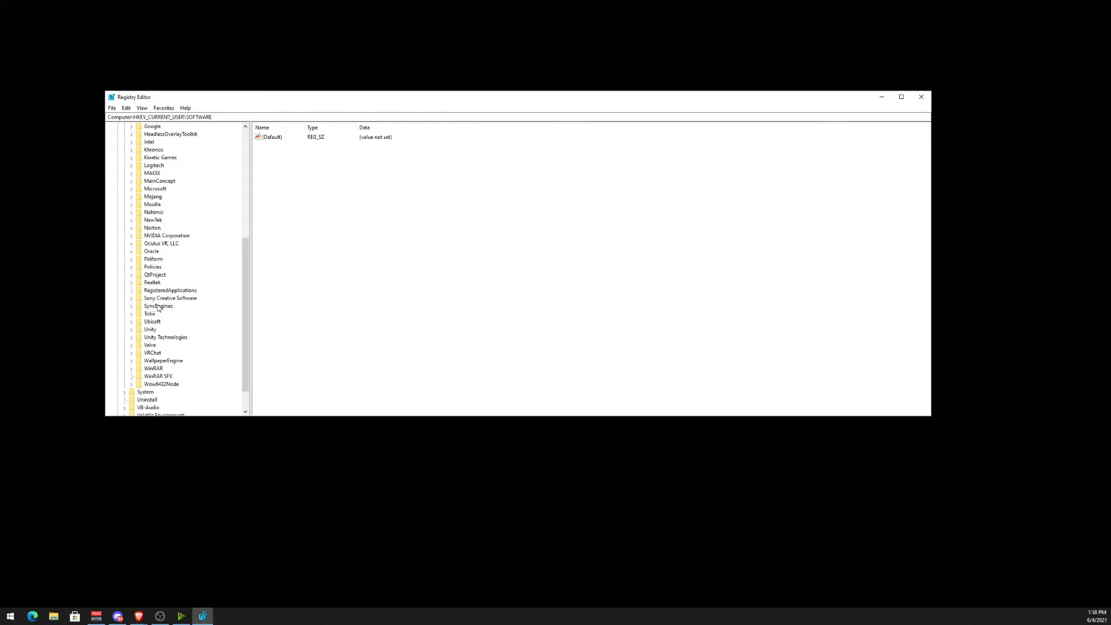
scroll(158, 308, "up", 4)
scroll(158, 309, "down", 5)
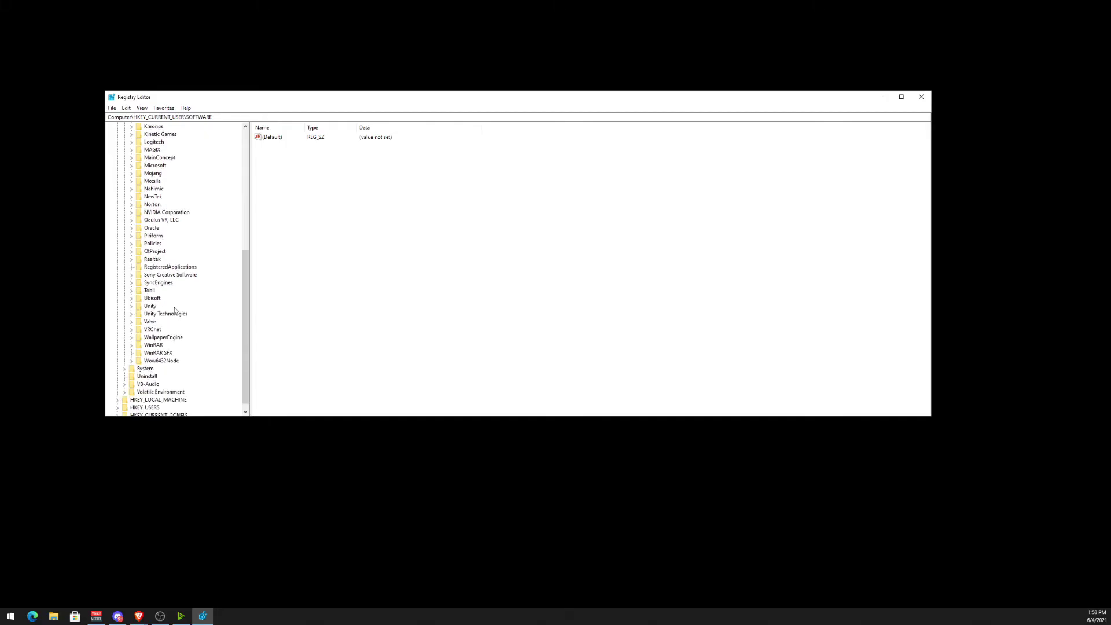
scroll(171, 307, "up", 10)
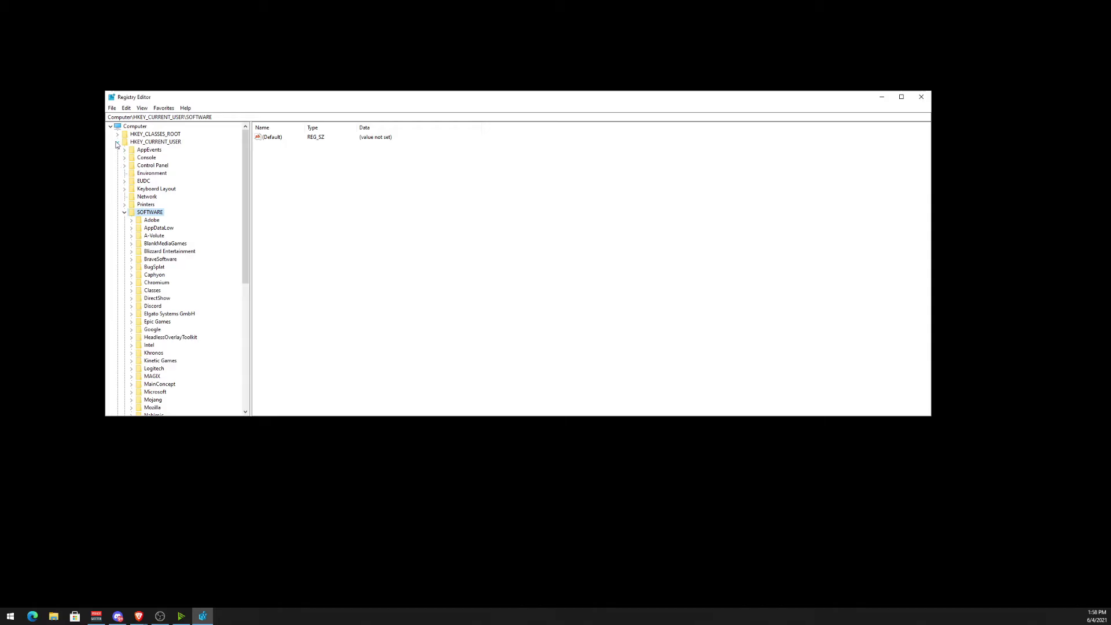
left_click(117, 142)
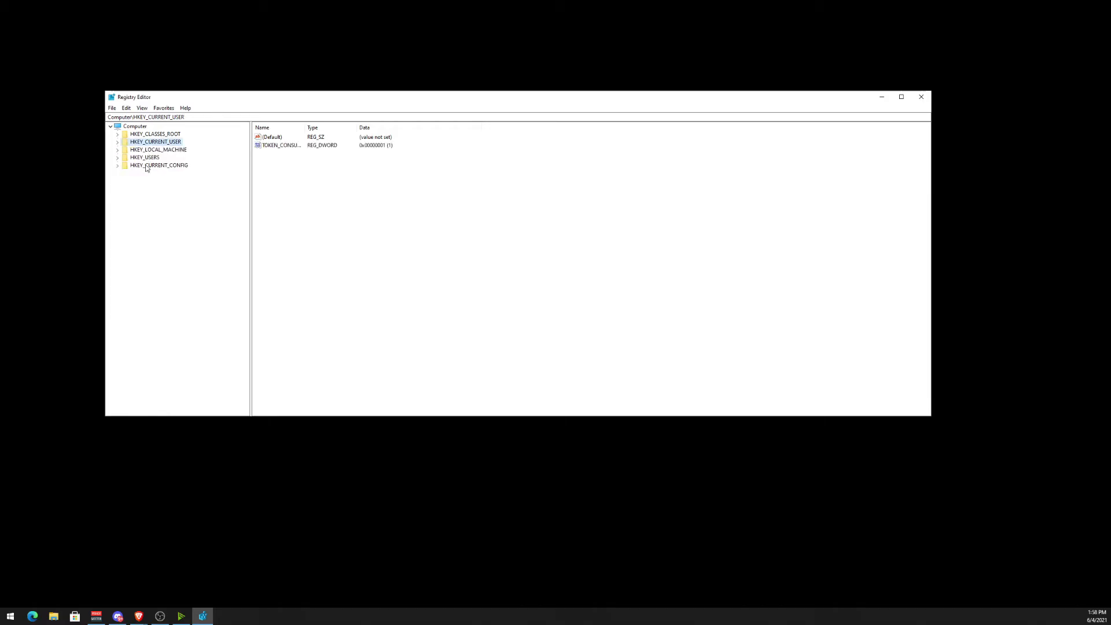
Delete the TeamViewer key under HKEY_LOCAL_MACHINE\SOFTWARE and confirm the removal
left_click(119, 150)
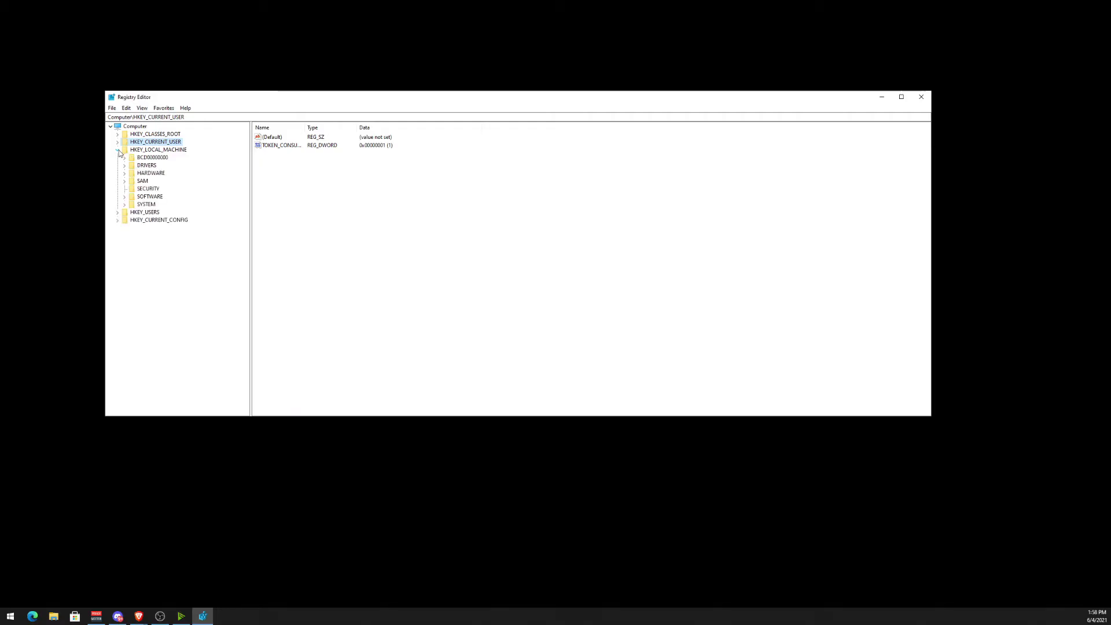
left_click(150, 197)
left_click(124, 197)
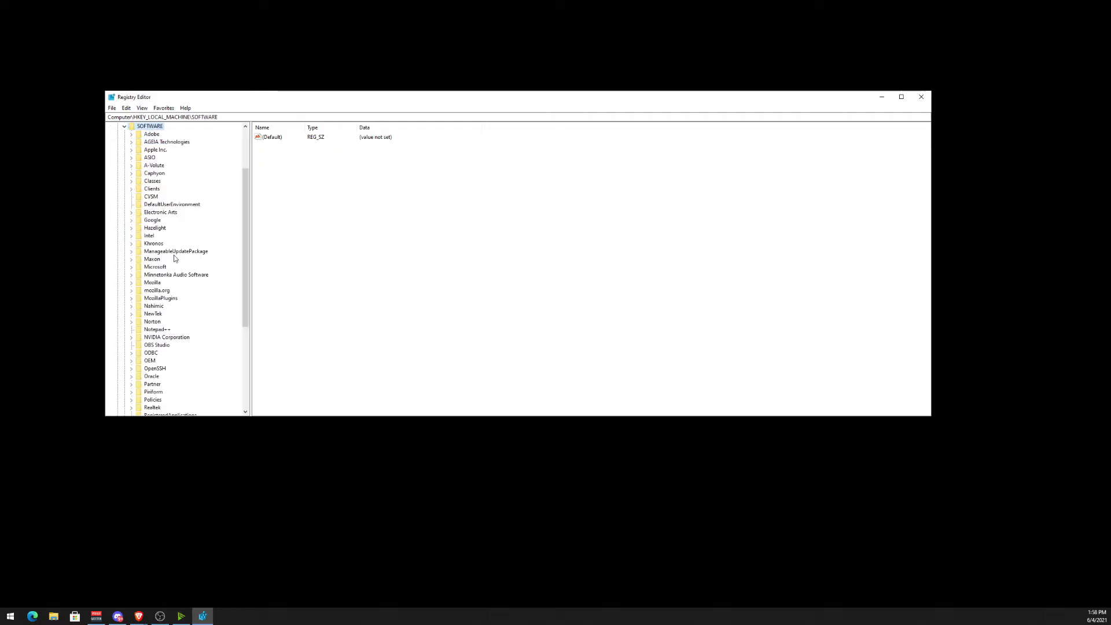
scroll(176, 258, "down", 3)
scroll(175, 258, "down", 1)
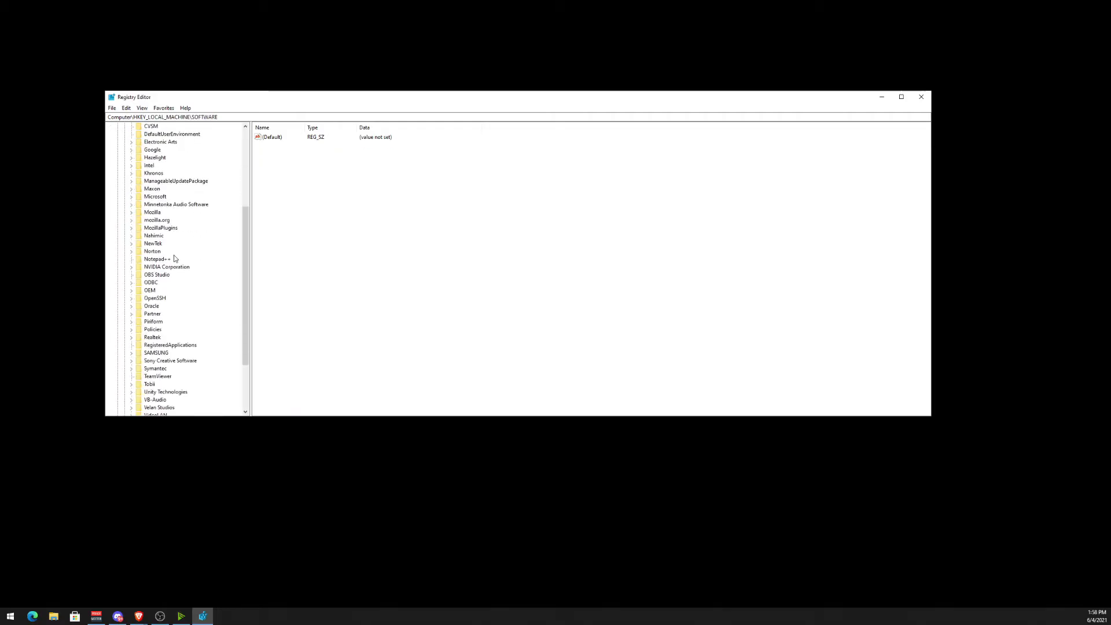
left_click(156, 377)
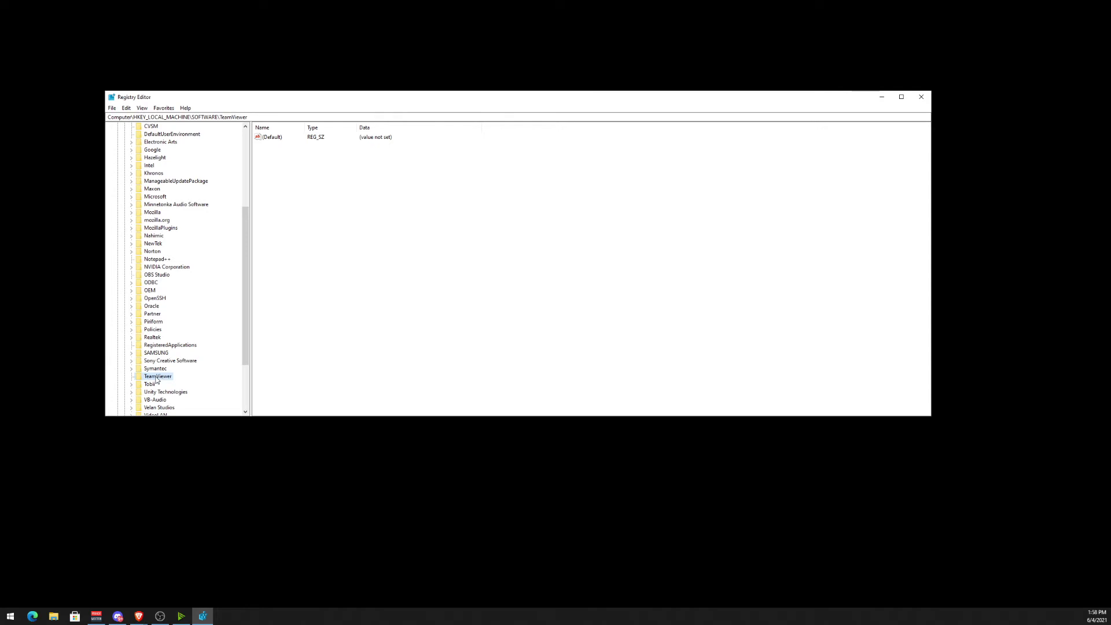
key("Delete")
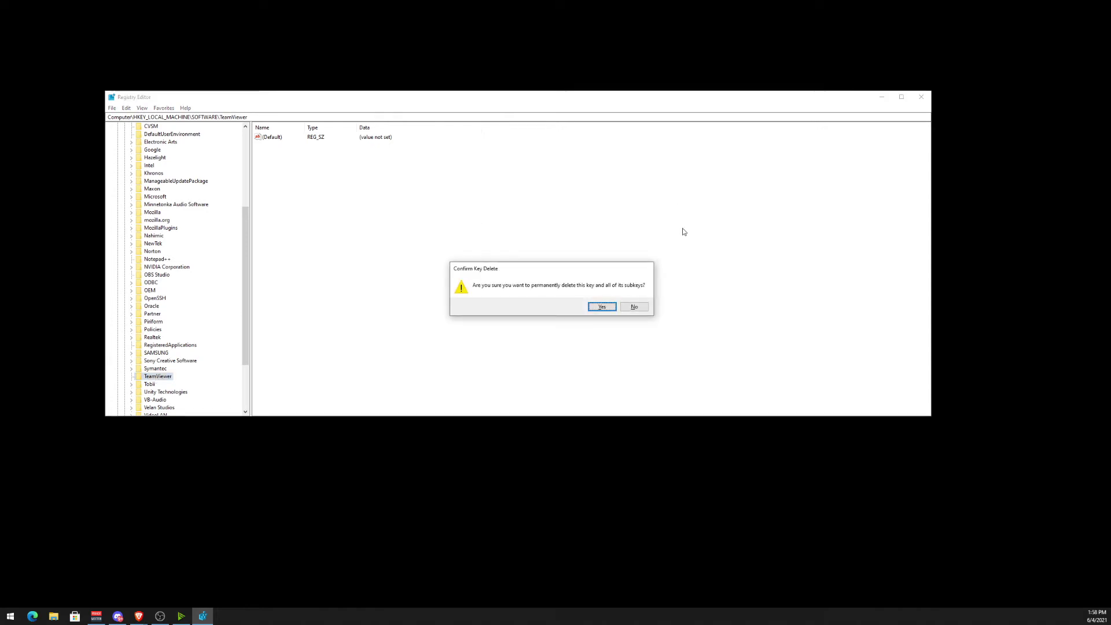
left_click(601, 307)
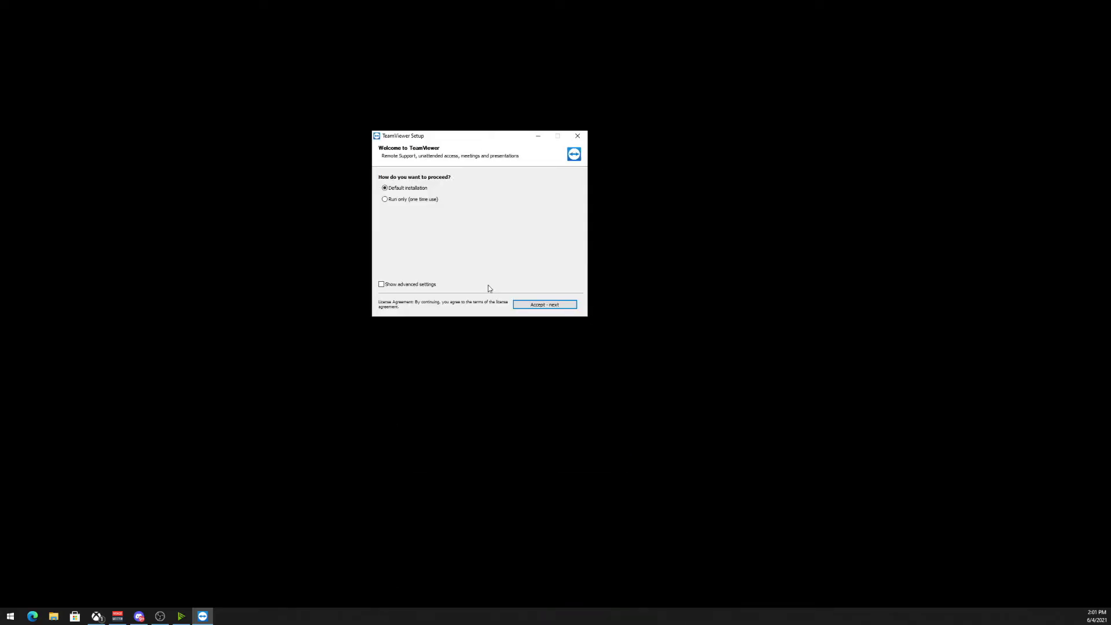
Install TeamViewer with the default setup and choose the free personal-use version
left_click(533, 305)
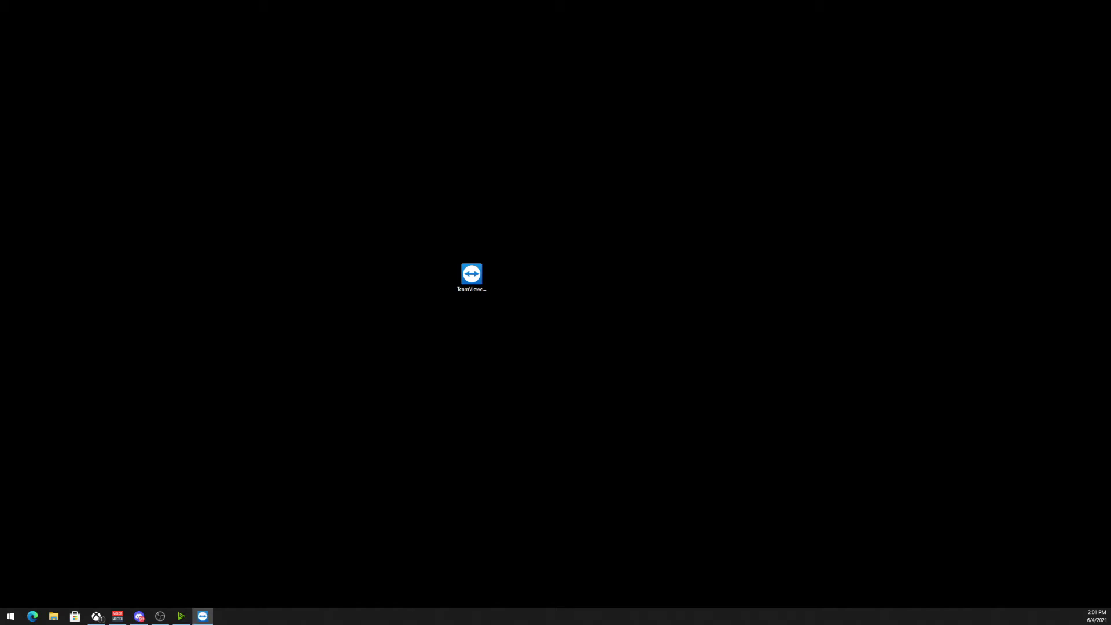
left_click_drag(418, 317, 409, 179)
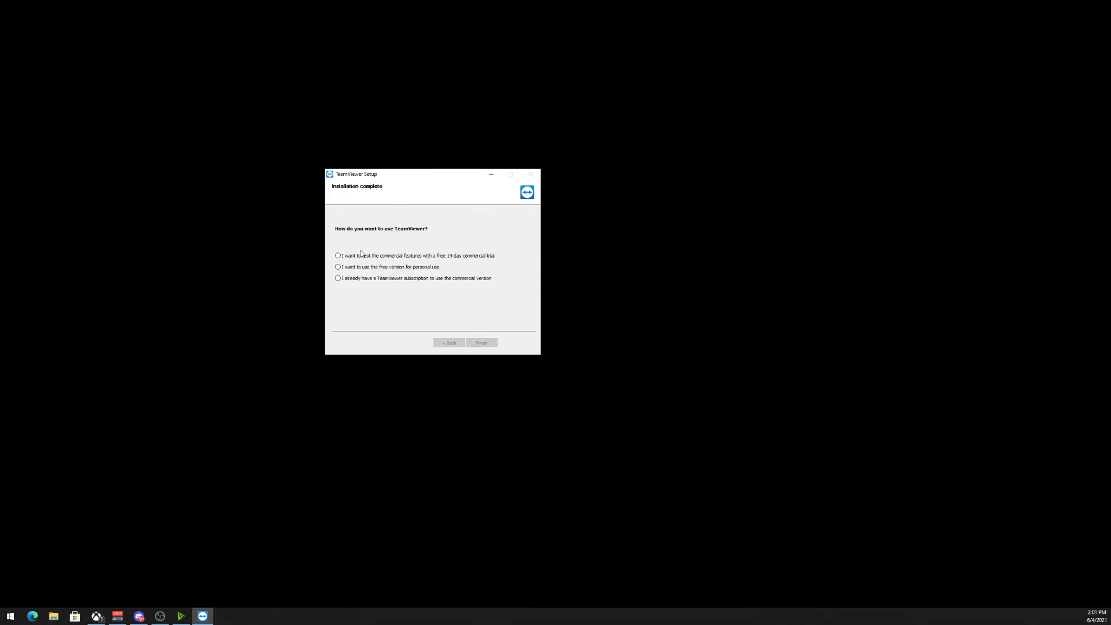
left_click(367, 270)
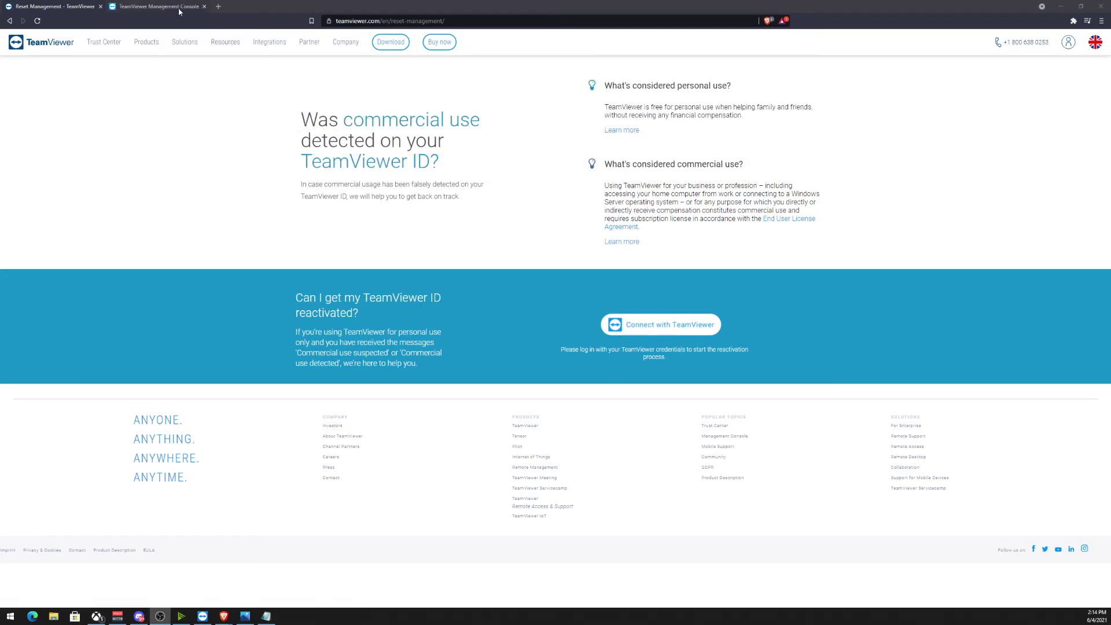
Allow the Management Console reset page account access and begin the address in Address Line 1
key("ctrl+Tab")
left_click(521, 449)
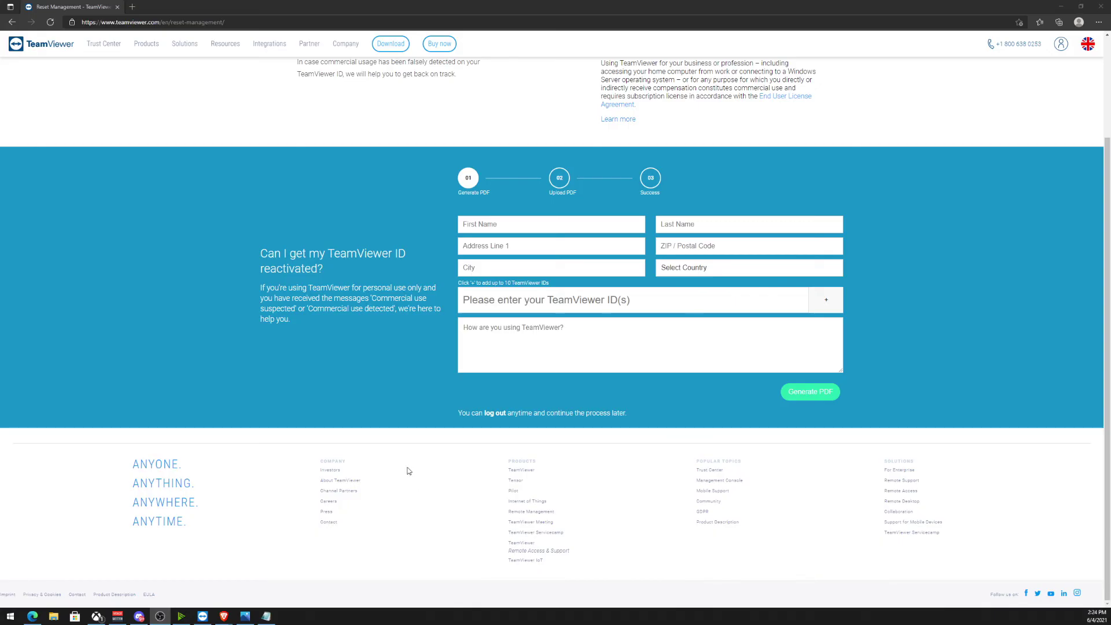
left_click(476, 246)
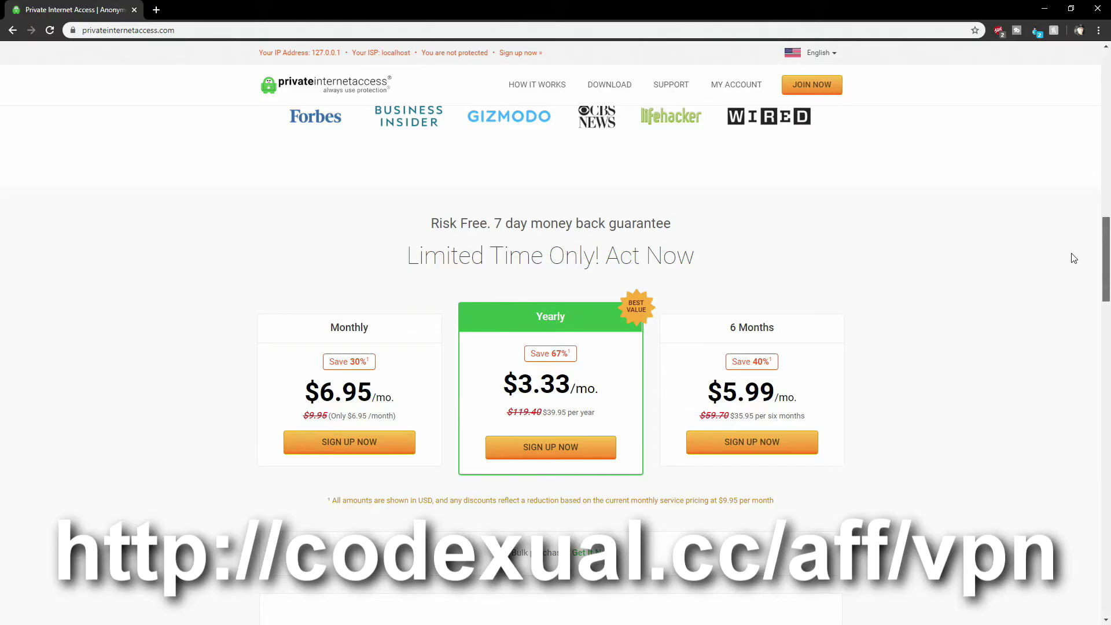
scroll(1074, 259, "down", 1)
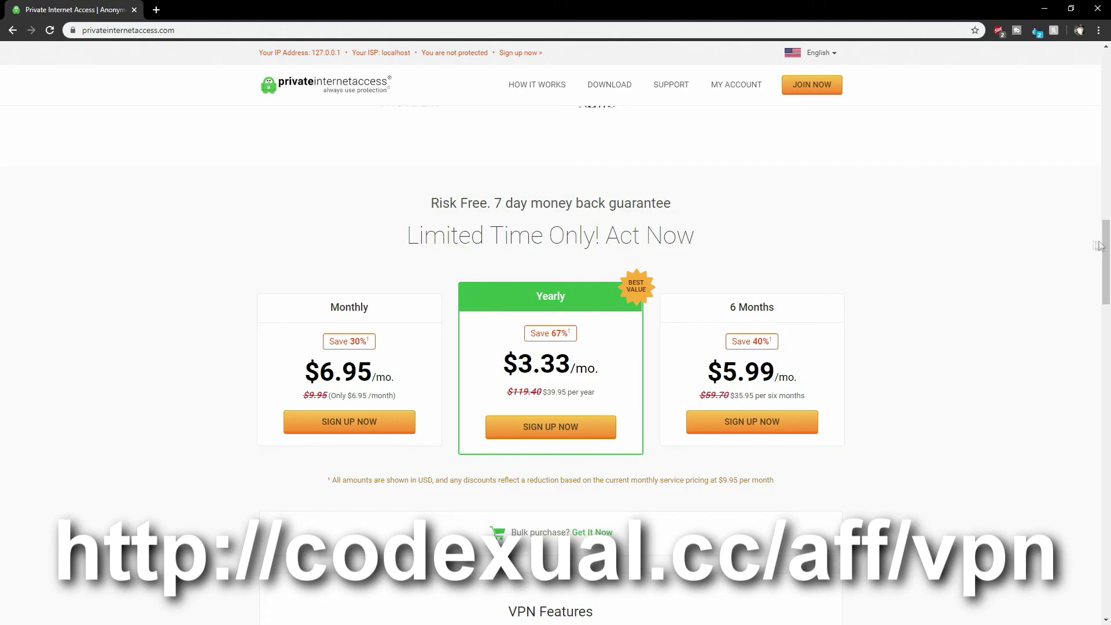
left_click_drag(1099, 246, 1094, 308)
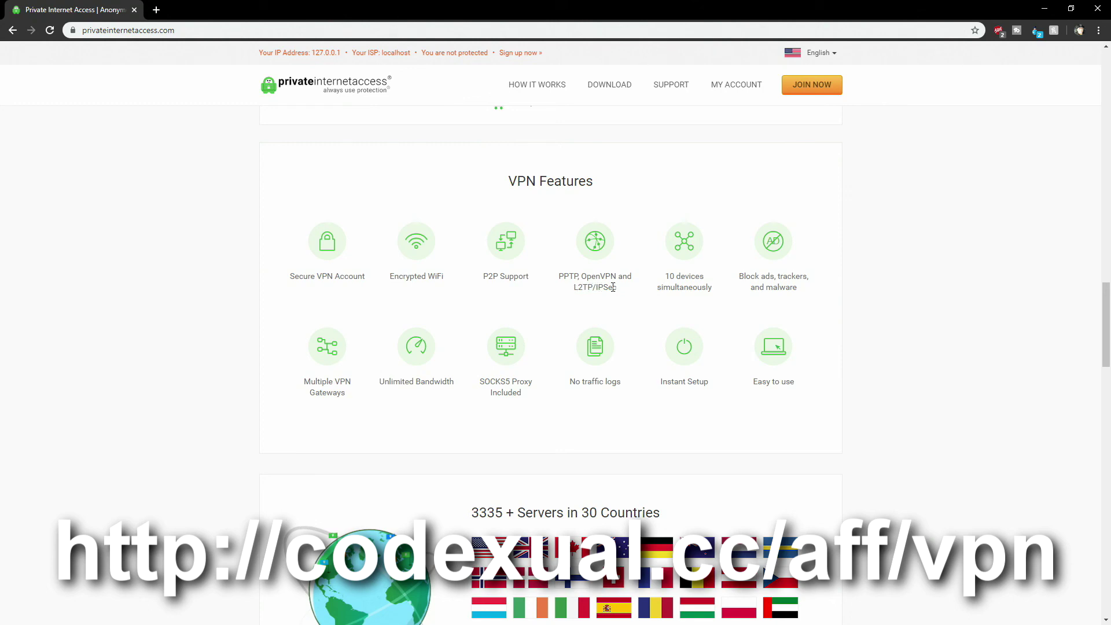
left_click_drag(665, 278, 704, 278)
scroll(402, 419, "down", 1)
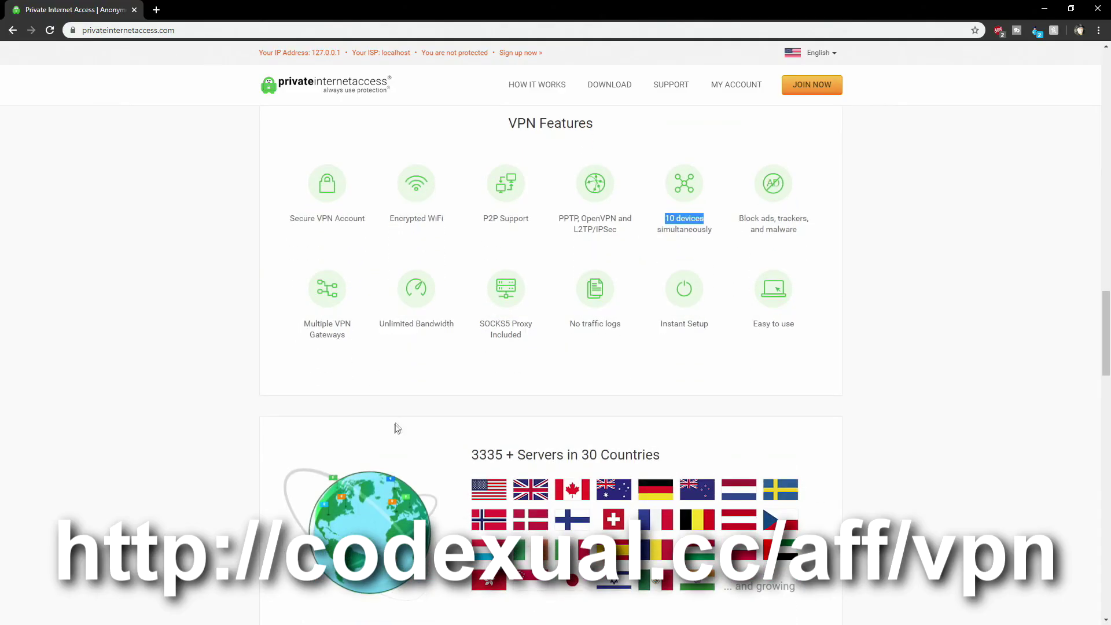
left_click_drag(473, 457, 663, 455)
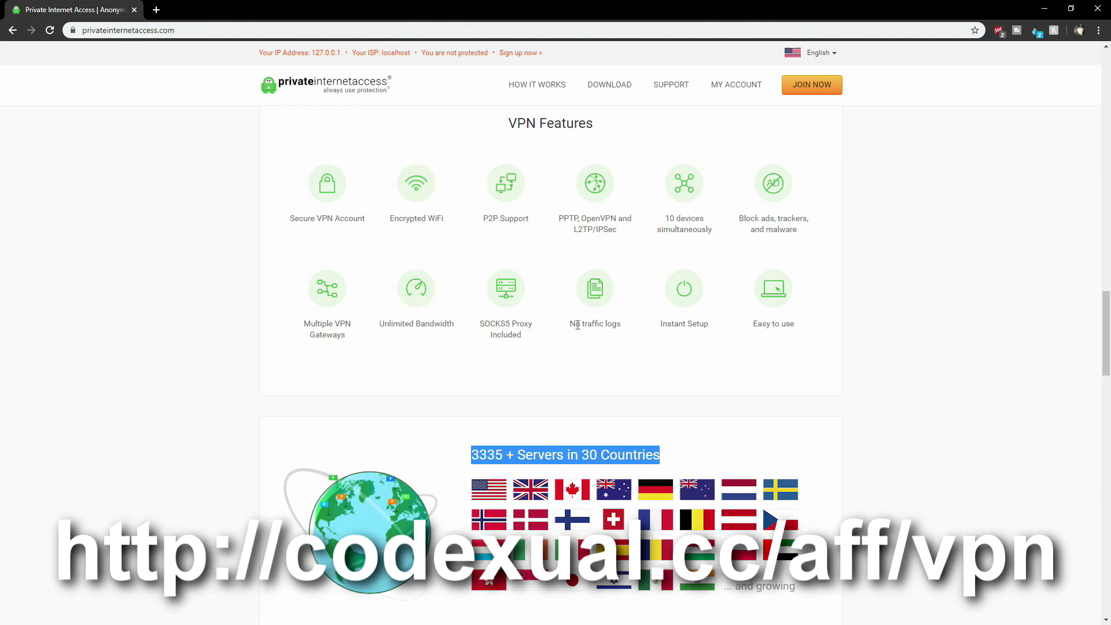
left_click_drag(573, 324, 717, 325)
left_click(667, 329)
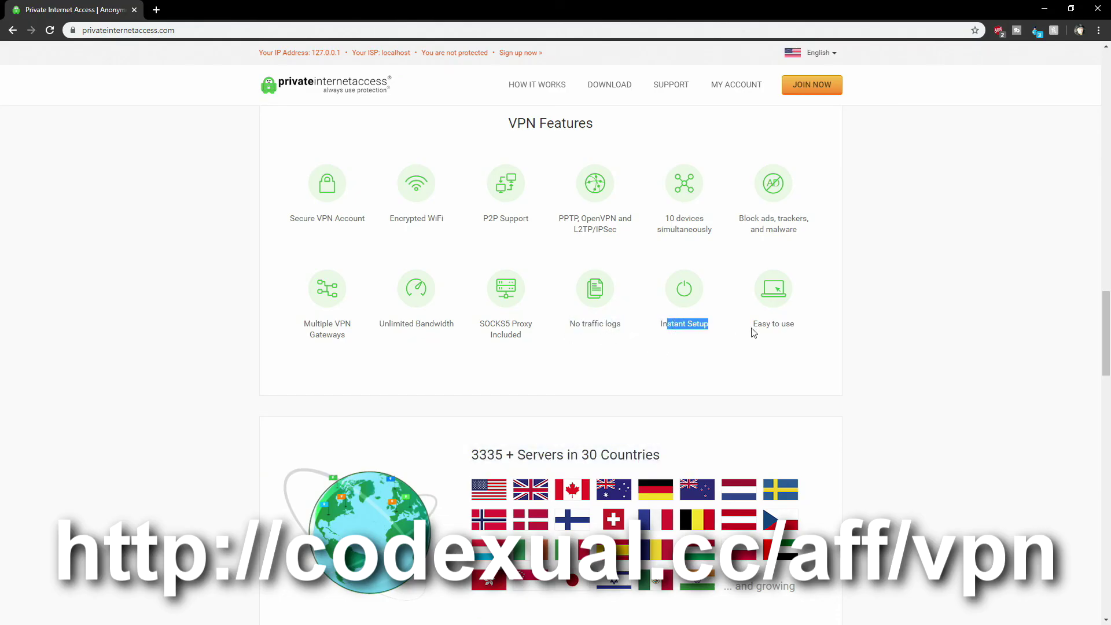
scroll(755, 333, "down", 2)
scroll(755, 330, "up", 2)
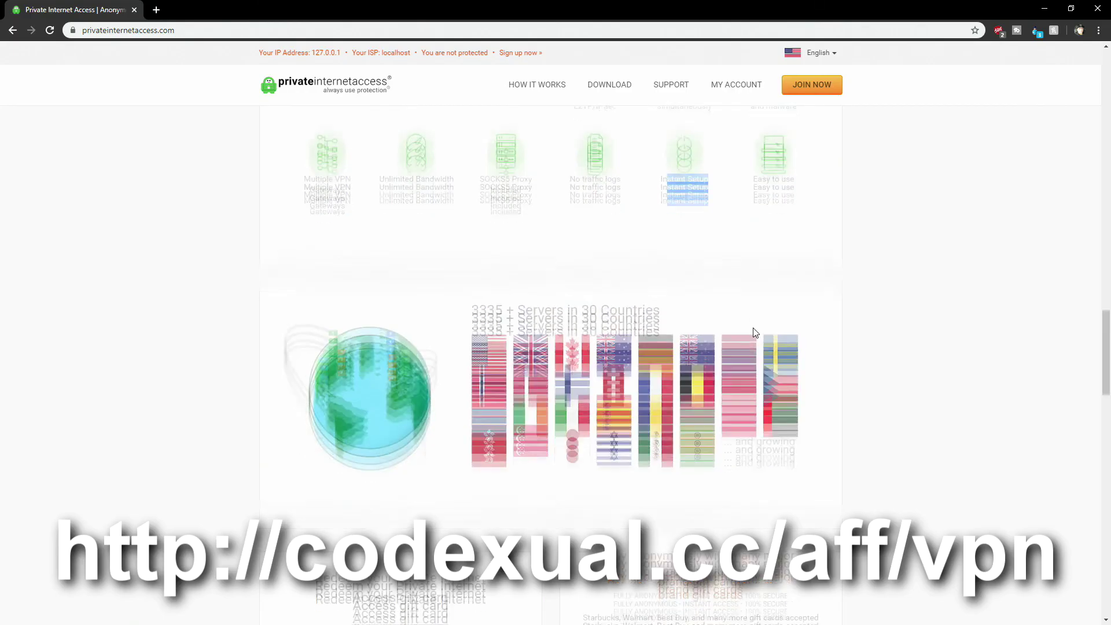